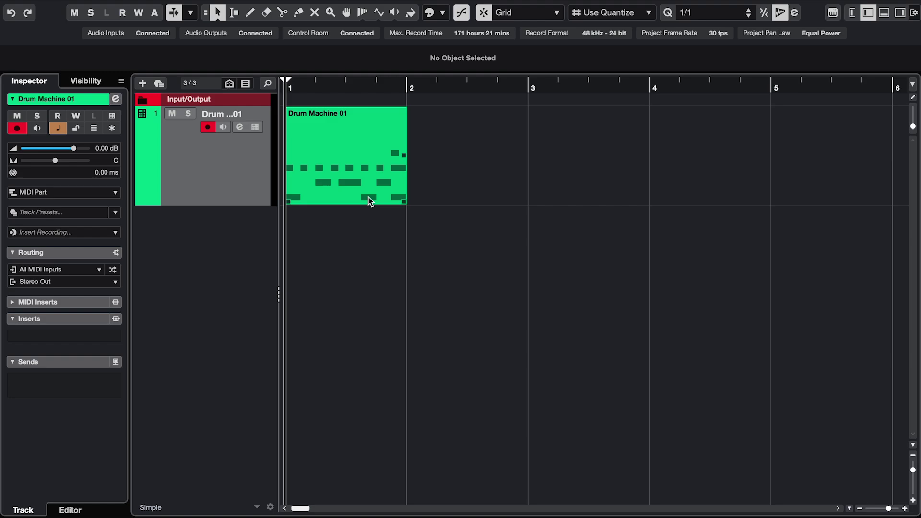
Step: Copy the Drum Machine 01 part into bars 2–5 via paste, duplicate, Alt-drag and repeat
{"action": "left_click", "coordinate": [345, 139]}
{"action": "key", "text": "ctrl+c"}
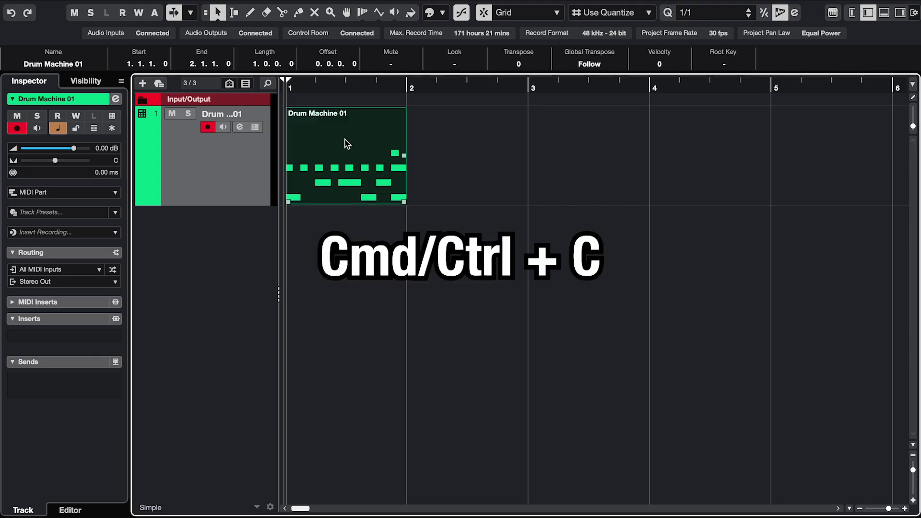
{"action": "left_click", "coordinate": [408, 88]}
{"action": "key", "text": "ctrl+v"}
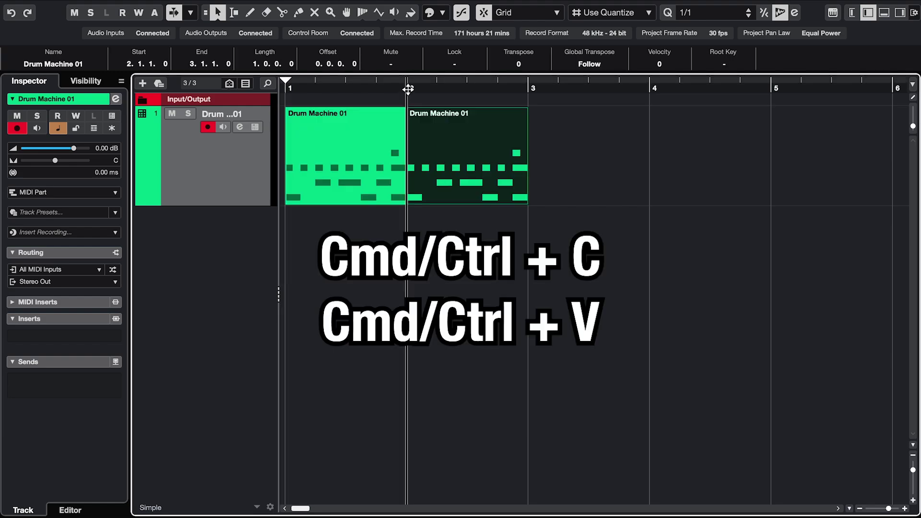
{"action": "key", "text": "ctrl+d"}
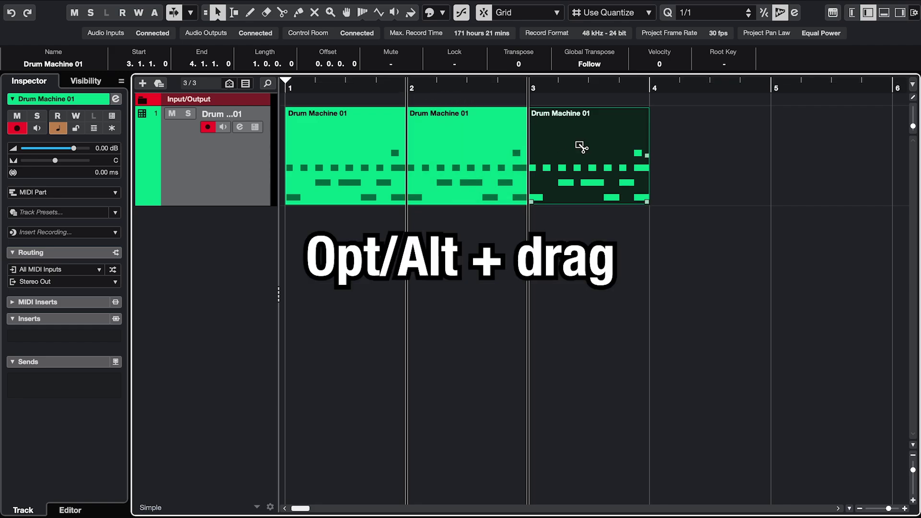
{"action": "left_click_drag", "start_coordinate": [580, 144], "coordinate": [658, 147]}
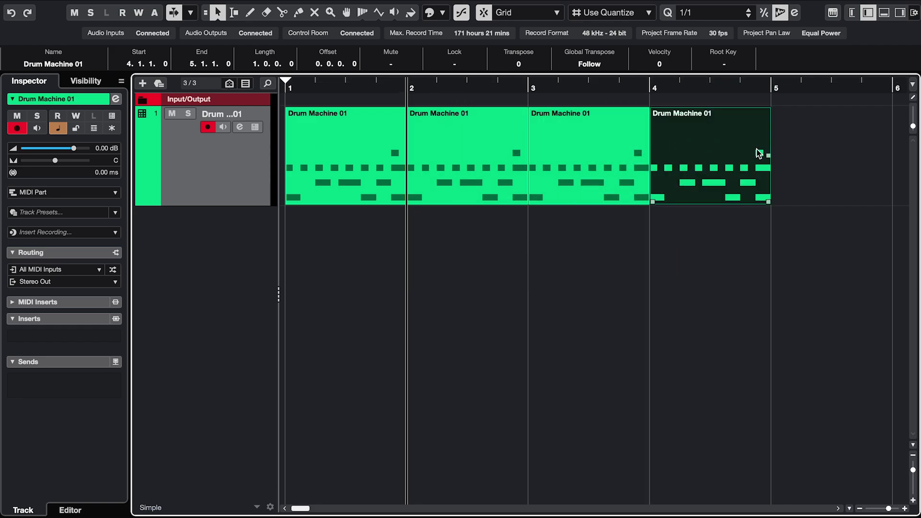
{"action": "left_click_drag", "start_coordinate": [768, 156], "coordinate": [824, 160]}
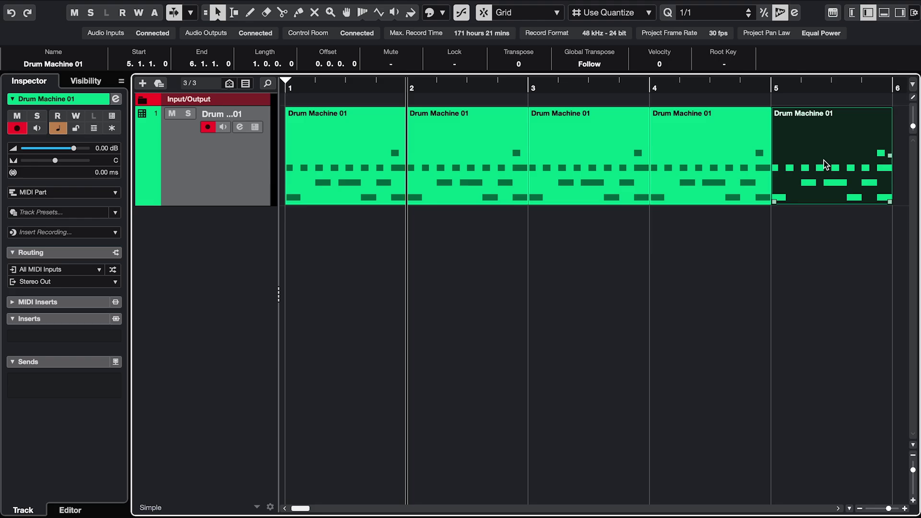
Step: Show the bar-2 Drum Machine 01 copy's drum notes in the lower-zone Key Editor
{"action": "double_click", "coordinate": [493, 155]}
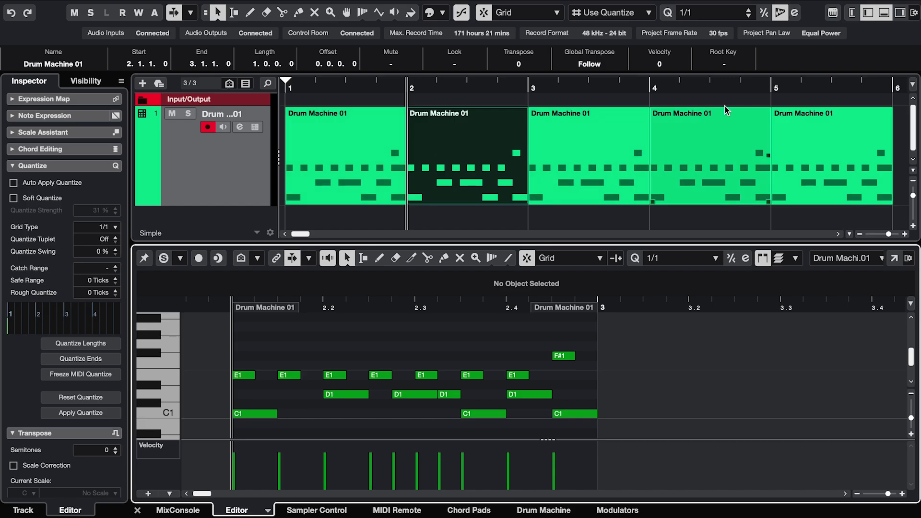
Step: Delete the Drum Machine 01 copies in bars 2 to 5
{"action": "left_click", "coordinate": [884, 12]}
{"action": "left_click_drag", "start_coordinate": [845, 251], "coordinate": [503, 163]}
{"action": "key", "text": "Delete"}
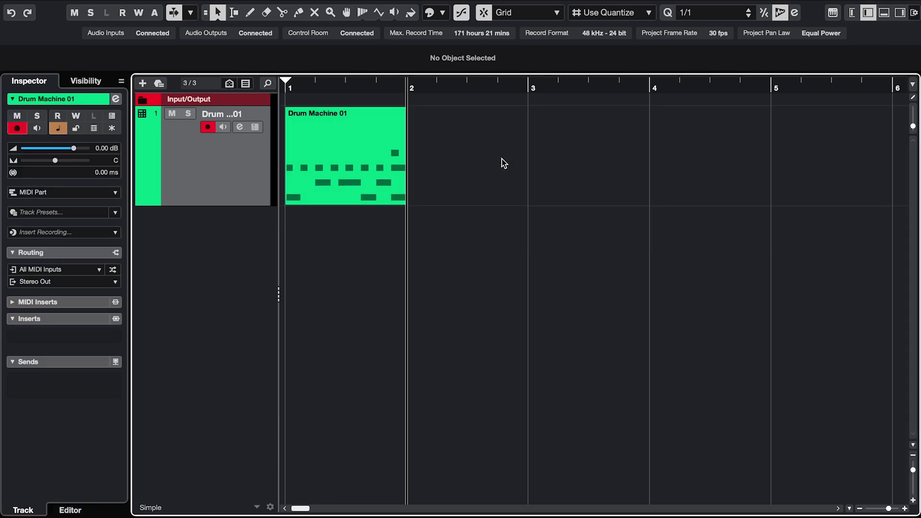
Step: Make shared copies of the bar-1 part in bars 2, 3 and 4
{"action": "left_click", "coordinate": [358, 141]}
{"action": "key", "text": "ctrl+k"}
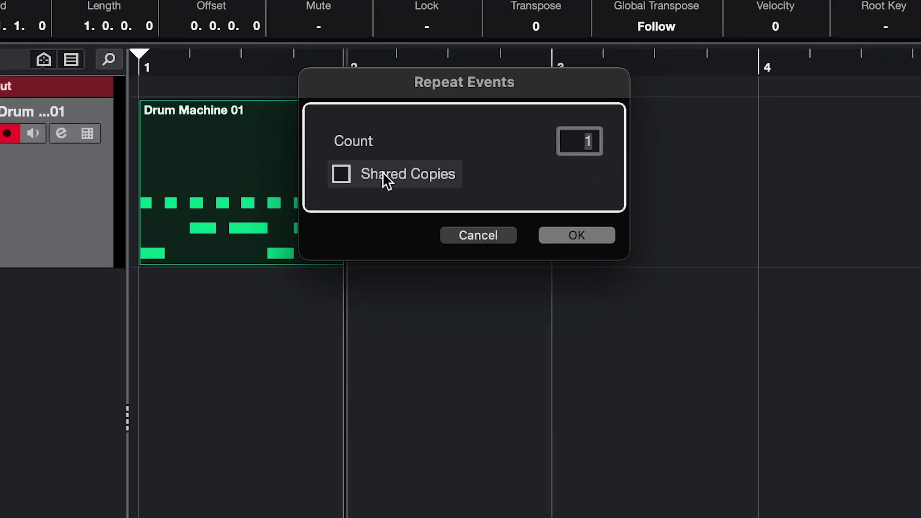
{"action": "left_click", "coordinate": [341, 174]}
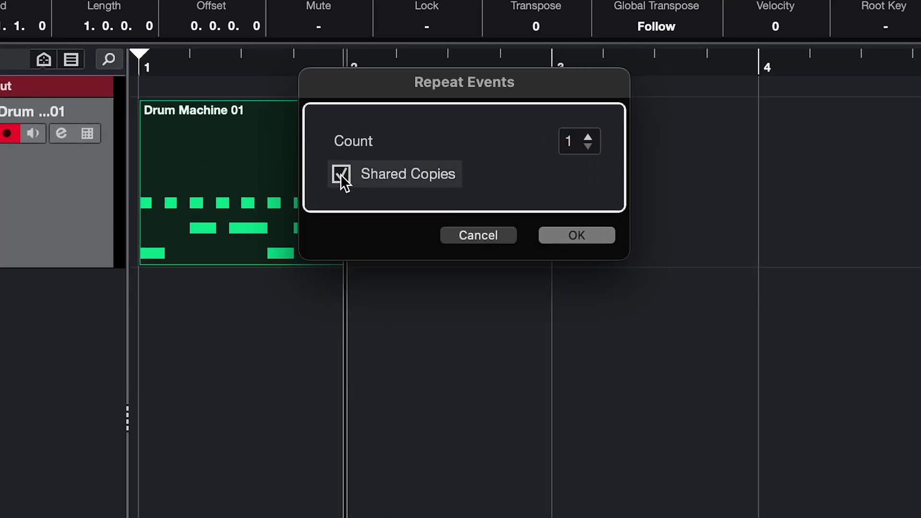
{"action": "left_click", "coordinate": [576, 236]}
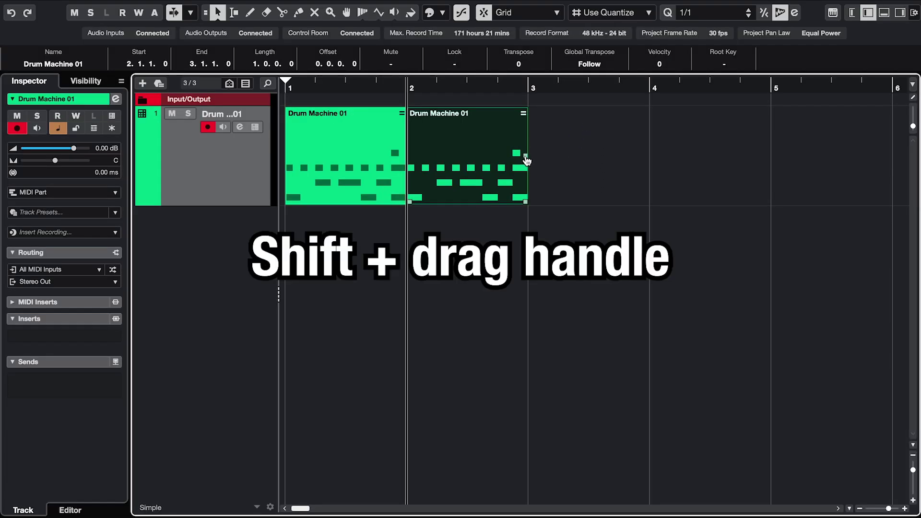
{"action": "left_click_drag", "start_coordinate": [525, 160], "coordinate": [577, 157]}
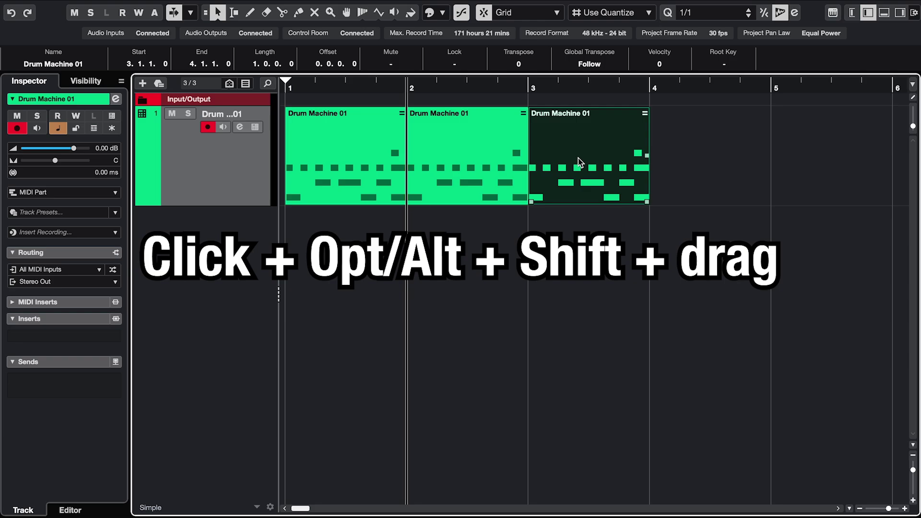
{"action": "left_click_drag", "start_coordinate": [577, 160], "coordinate": [666, 158]}
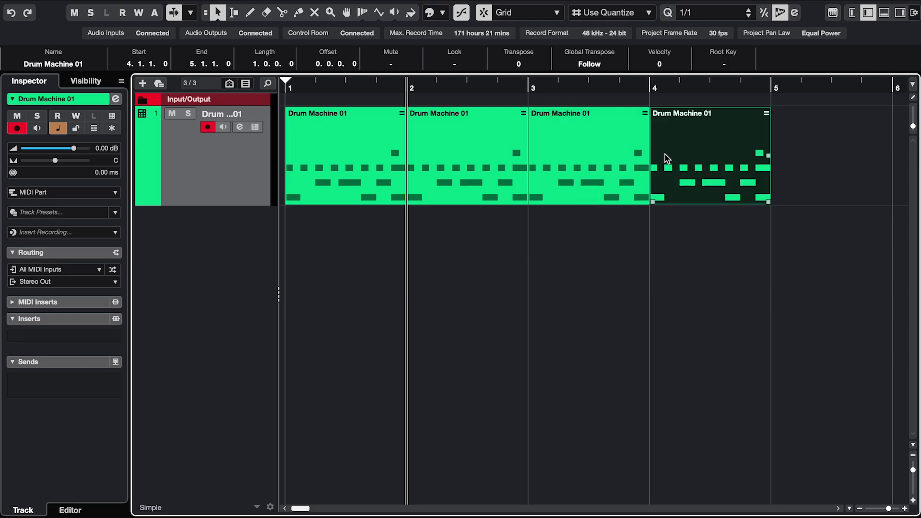
{"action": "left_click", "coordinate": [43, 1]}
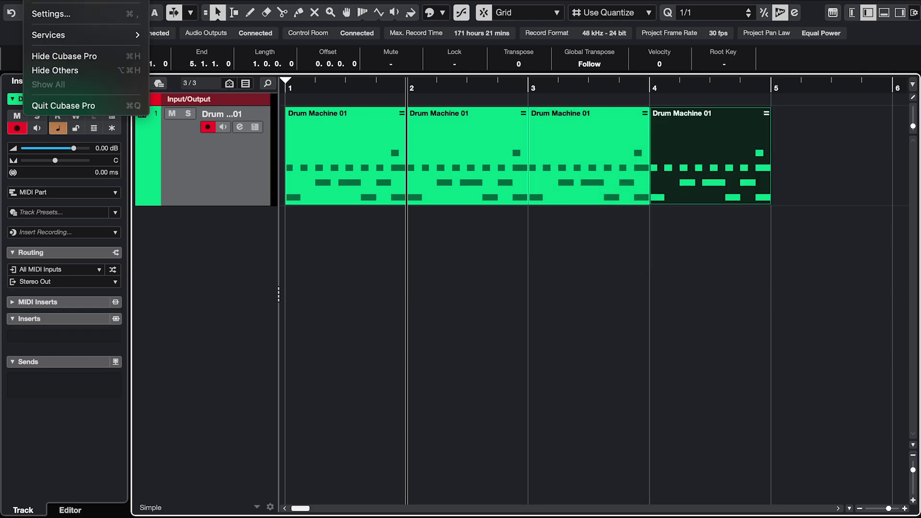
{"action": "left_click", "coordinate": [58, 15]}
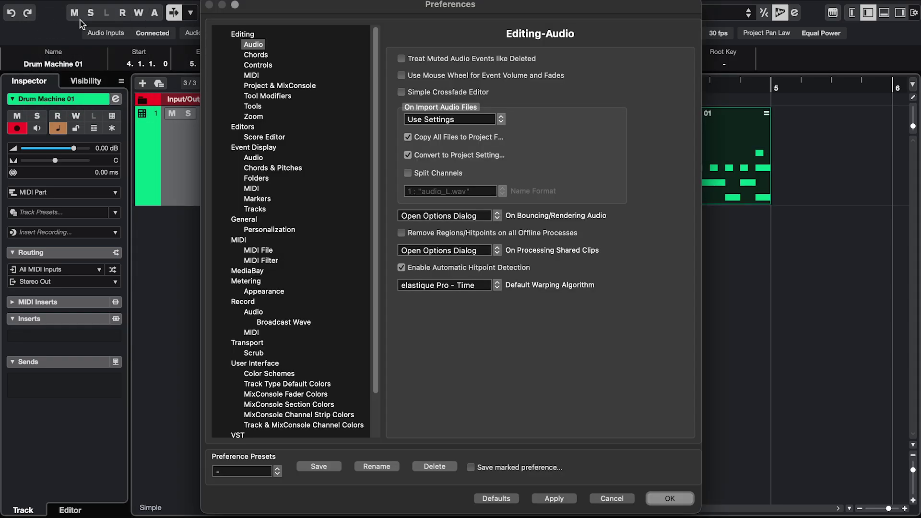
{"action": "left_click", "coordinate": [240, 35]}
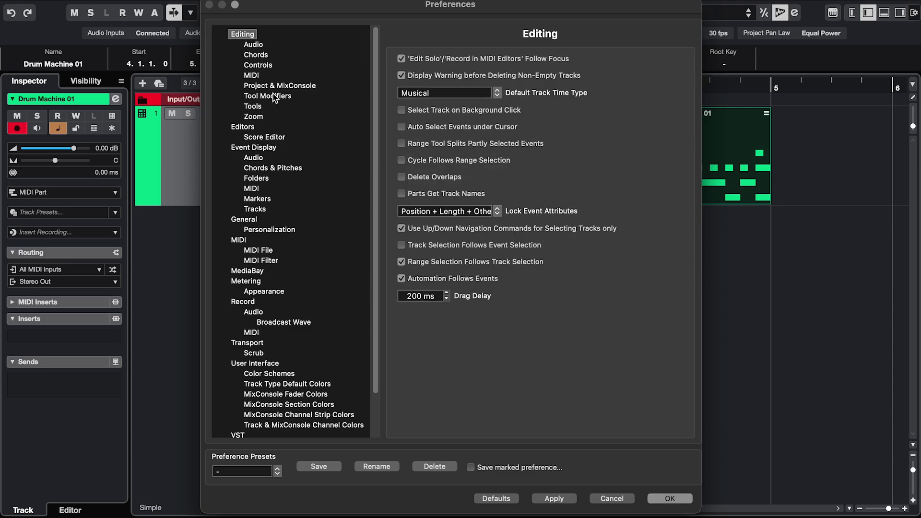
{"action": "left_click", "coordinate": [275, 96]}
{"action": "left_click", "coordinate": [416, 131]}
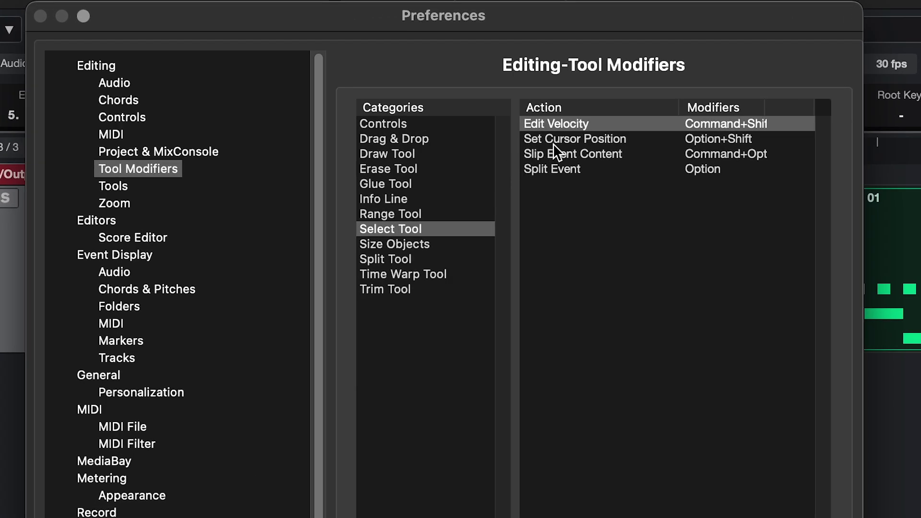
{"action": "left_click", "coordinate": [523, 78]}
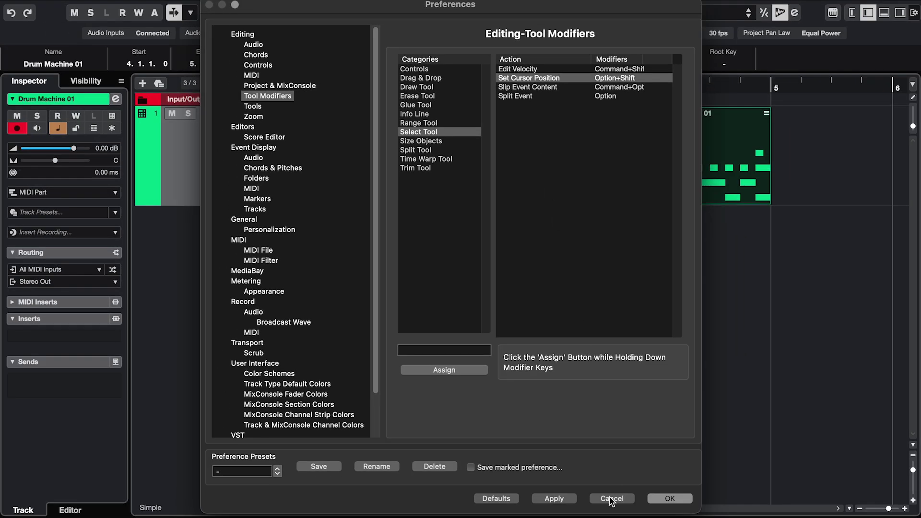
{"action": "left_click", "coordinate": [612, 498]}
Step: Delete the last two E1 hits from the bar-2 shared part
{"action": "double_click", "coordinate": [451, 152]}
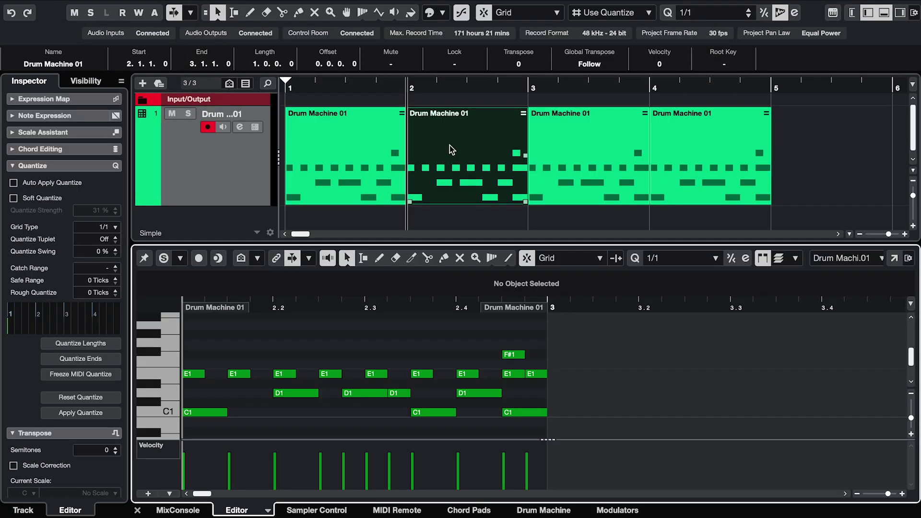
{"action": "left_click_drag", "start_coordinate": [528, 381], "coordinate": [509, 381]}
{"action": "key", "text": "Delete"}
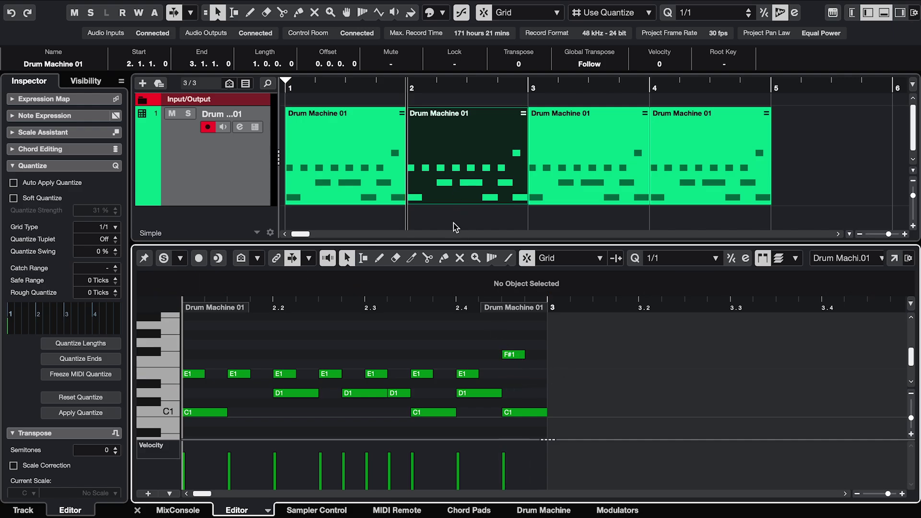
Step: Convert the bar-3 part to a real copy and delete all its E1 notes
{"action": "left_click", "coordinate": [593, 145]}
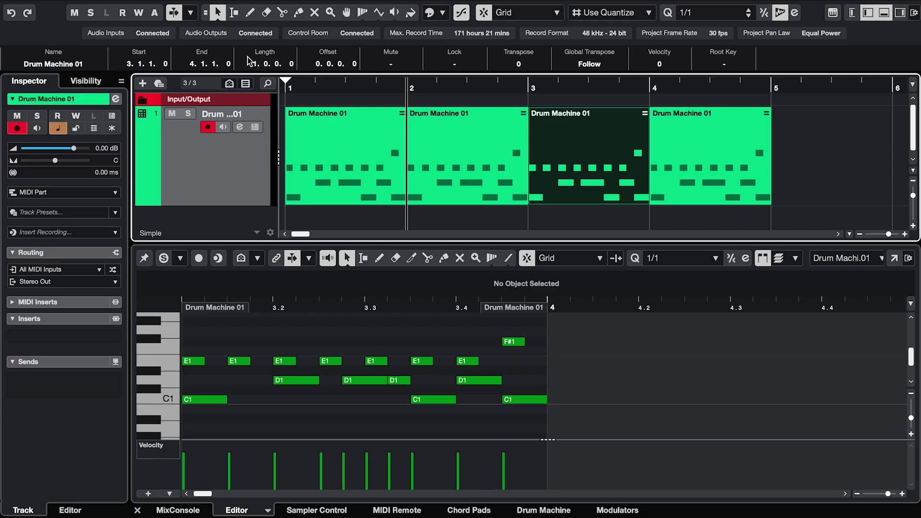
{"action": "left_click", "coordinate": [136, 2]}
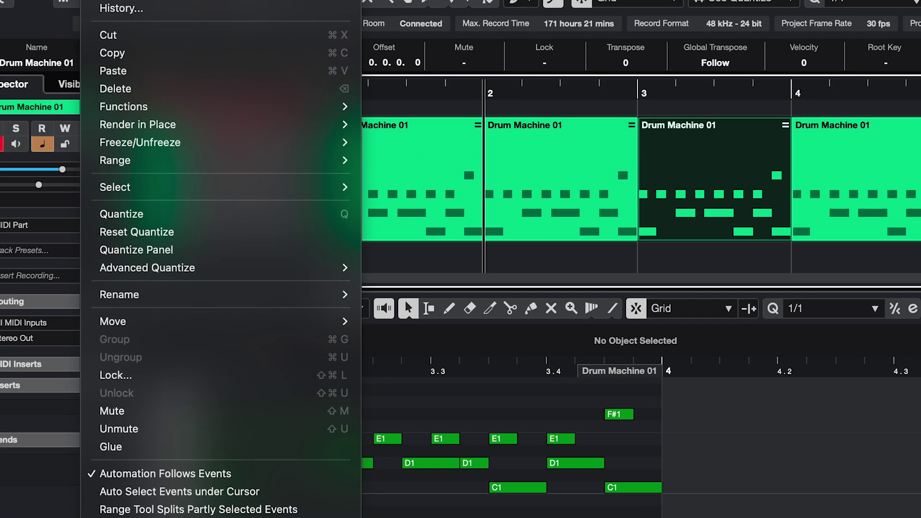
{"action": "mouse_move", "coordinate": [126, 118]}
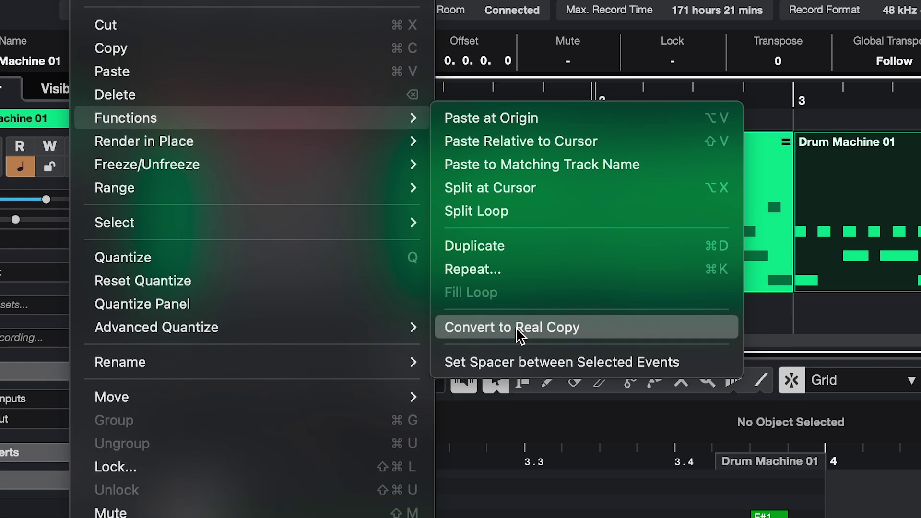
{"action": "left_click", "coordinate": [586, 373]}
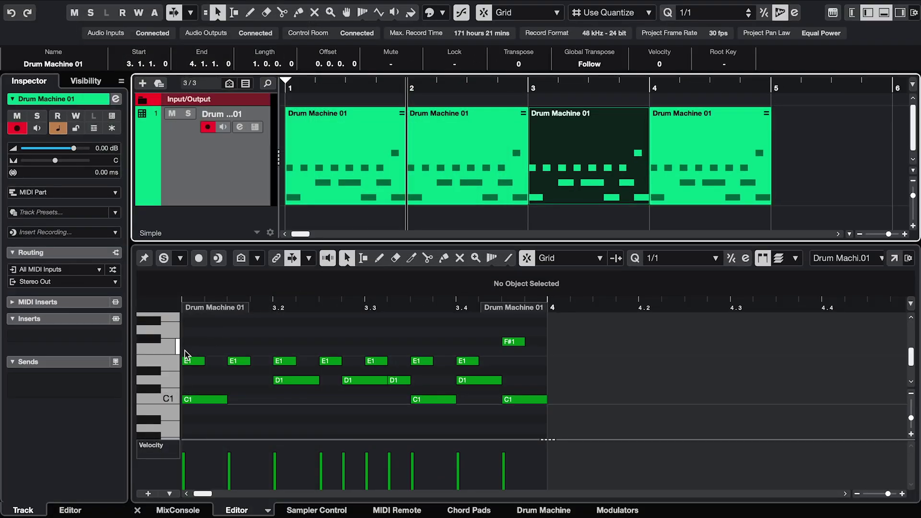
{"action": "left_click", "coordinate": [171, 362], "text": "ctrl"}
{"action": "key", "text": "Delete"}
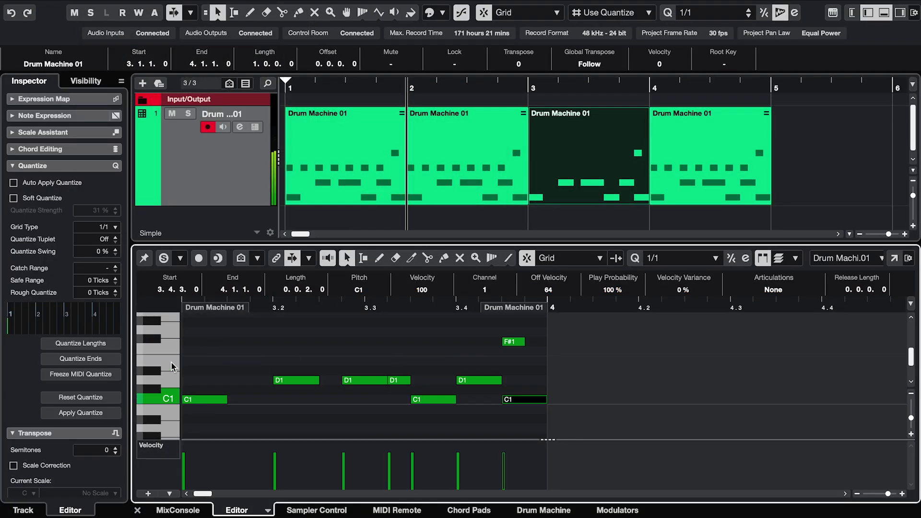
Step: Find Convert to Real Copy in Key Commands by searching 'convert to rea'
{"action": "right_click", "coordinate": [606, 152]}
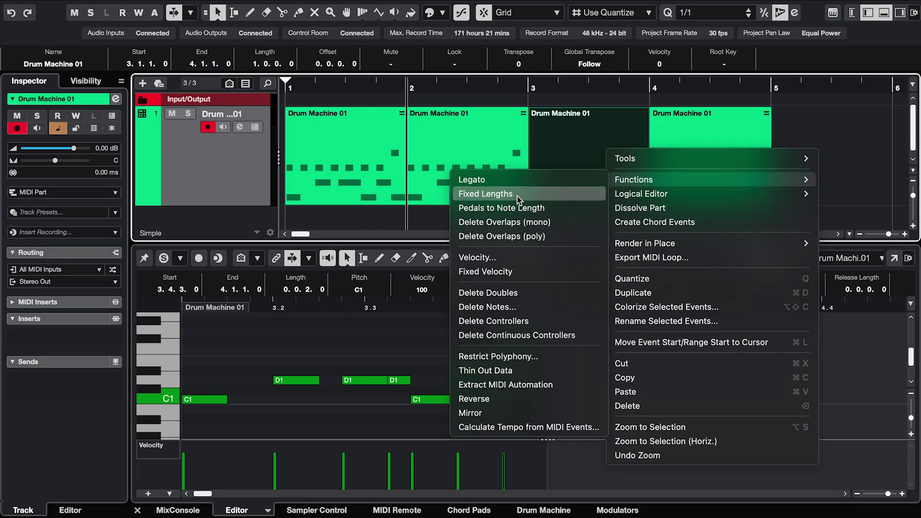
{"action": "mouse_move", "coordinate": [634, 179]}
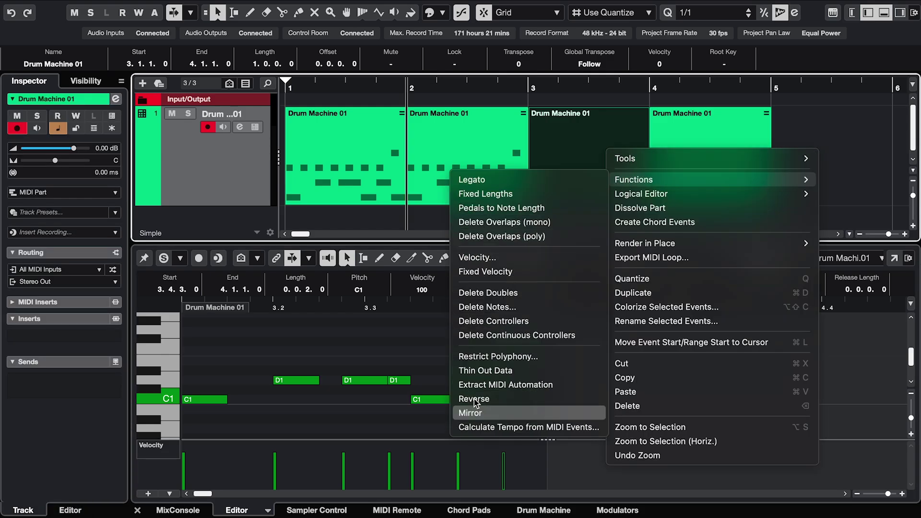
{"action": "left_click", "coordinate": [107, 0]}
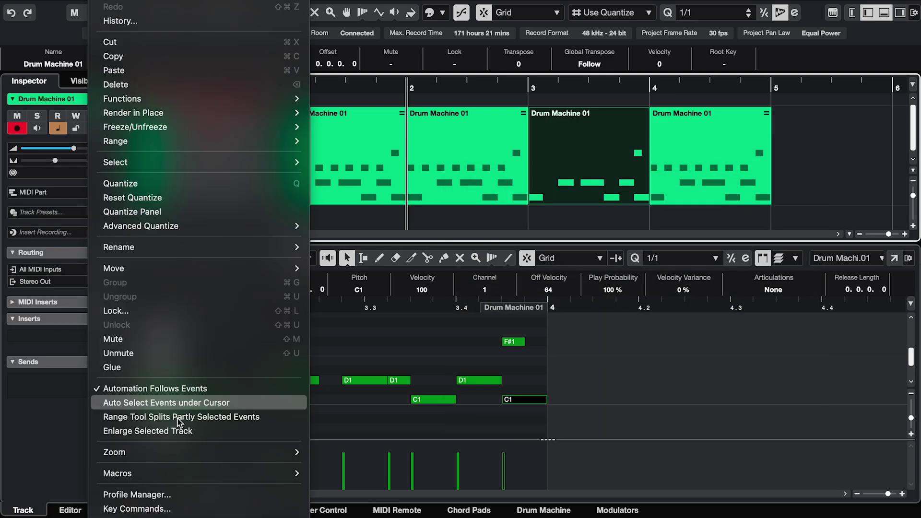
{"action": "left_click", "coordinate": [143, 509]}
{"action": "left_click", "coordinate": [348, 27]}
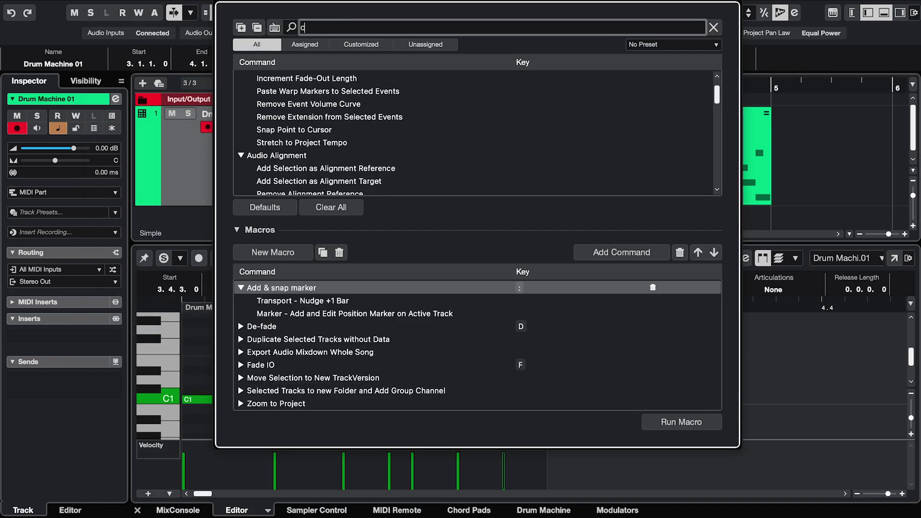
{"action": "type", "text": "convert to rea"}
{"action": "left_click", "coordinate": [291, 93]}
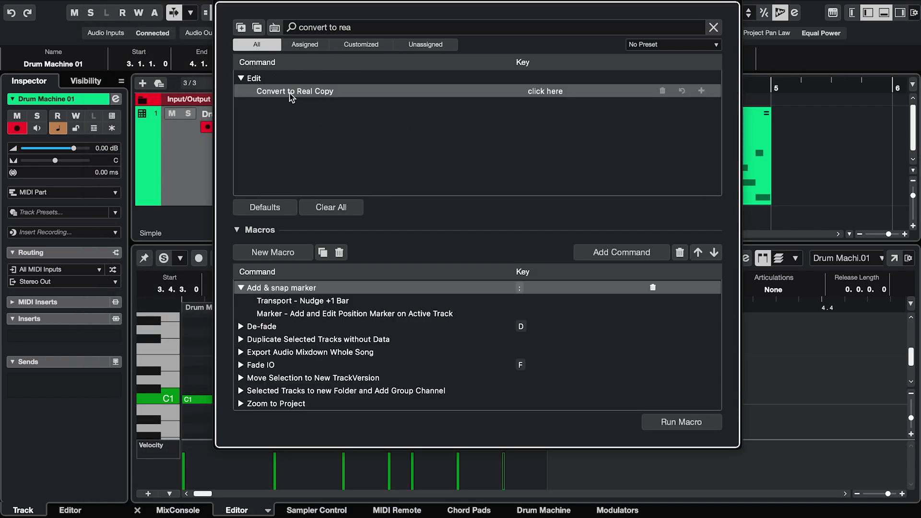
{"action": "key", "text": "Escape"}
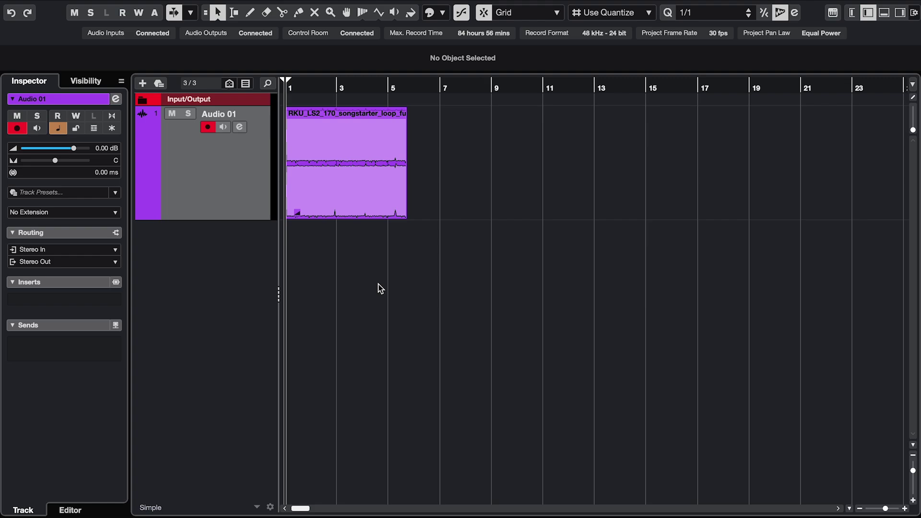
Step: Duplicate the songstarter loop to bar 5 and apply a fade-out to the shared events
{"action": "left_click", "coordinate": [351, 205]}
{"action": "key", "text": "ctrl+d"}
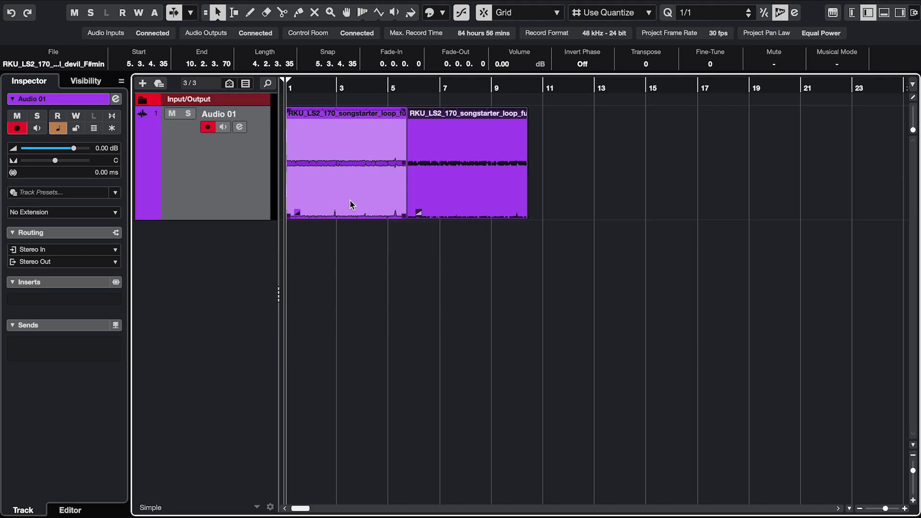
{"action": "right_click", "coordinate": [349, 199]}
{"action": "mouse_move", "coordinate": [192, 22]}
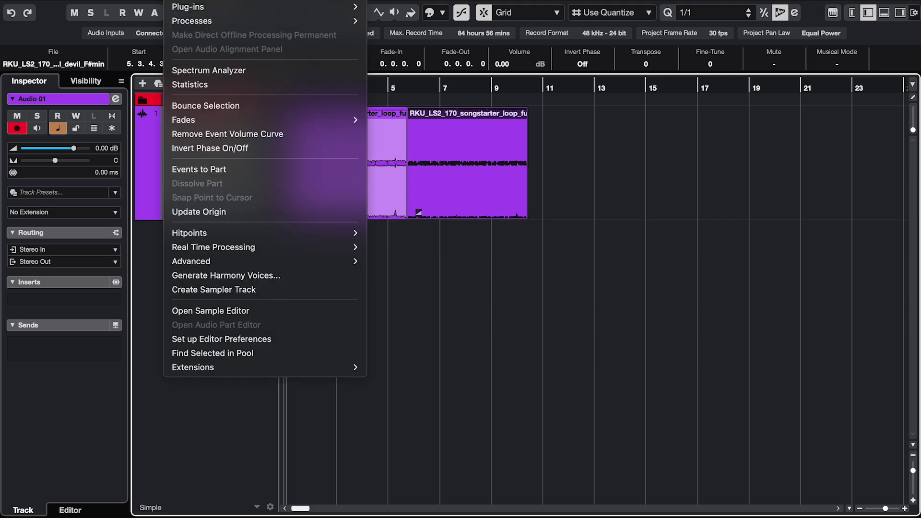
{"action": "left_click", "coordinate": [391, 49]}
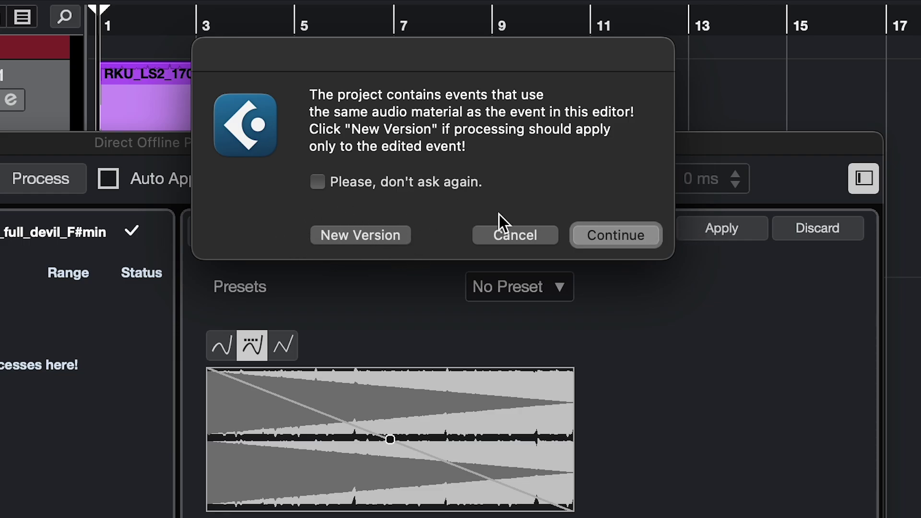
{"action": "left_click", "coordinate": [638, 238]}
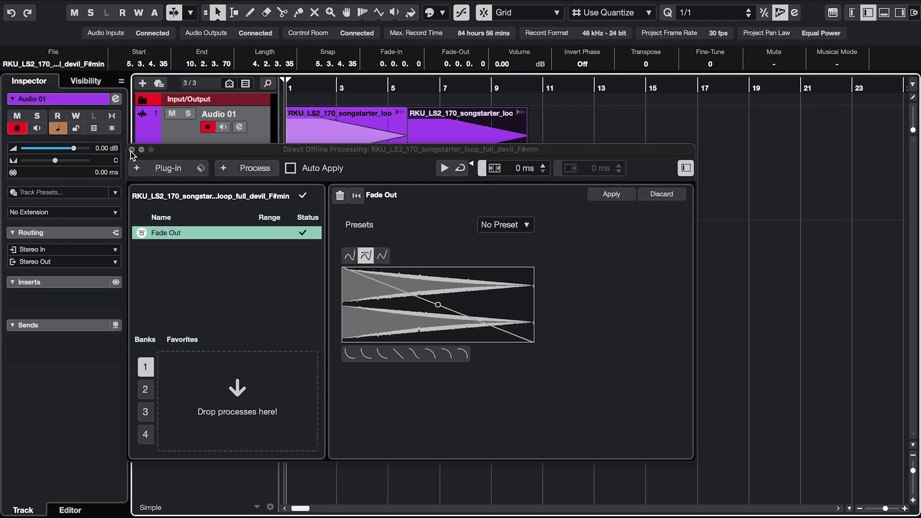
{"action": "left_click", "coordinate": [132, 149]}
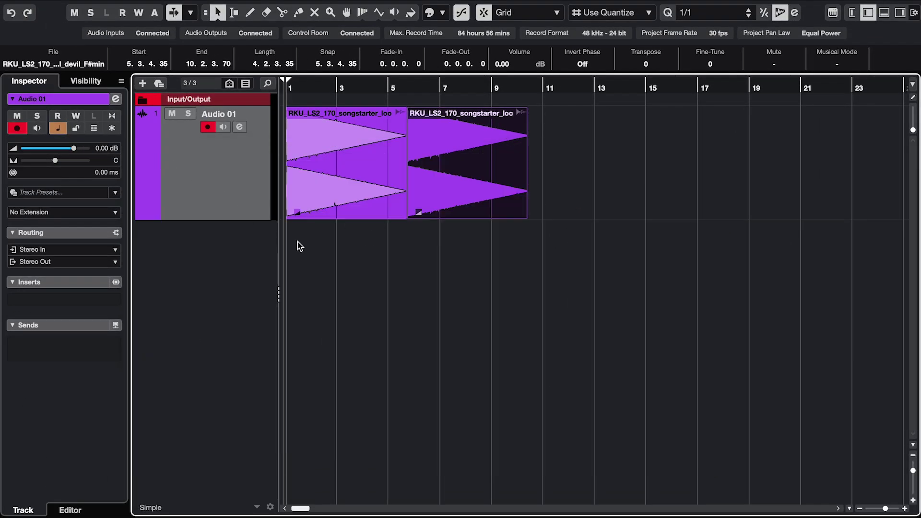
{"action": "left_click", "coordinate": [321, 250]}
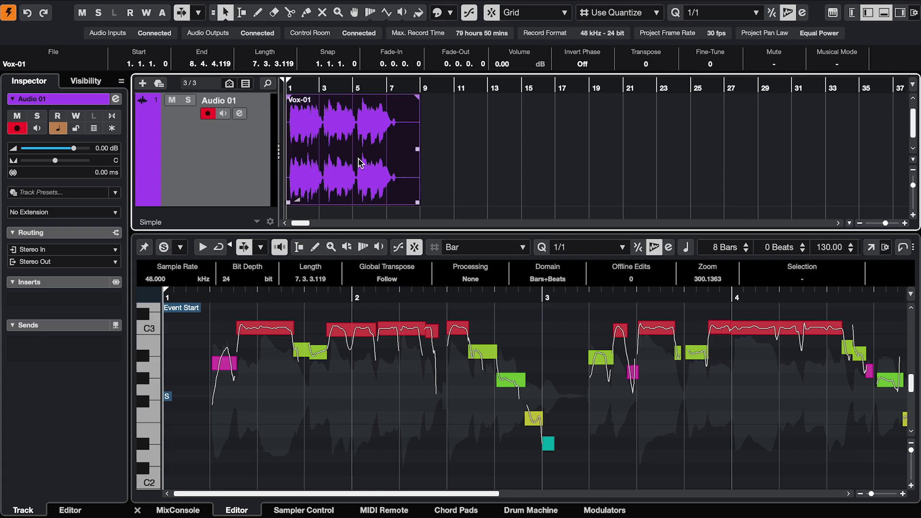
Step: Duplicate Vox-01 twice, make the third event a real copy and colour it orange
{"action": "key", "text": "ctrl+d"}
{"action": "key", "text": "ctrl+d"}
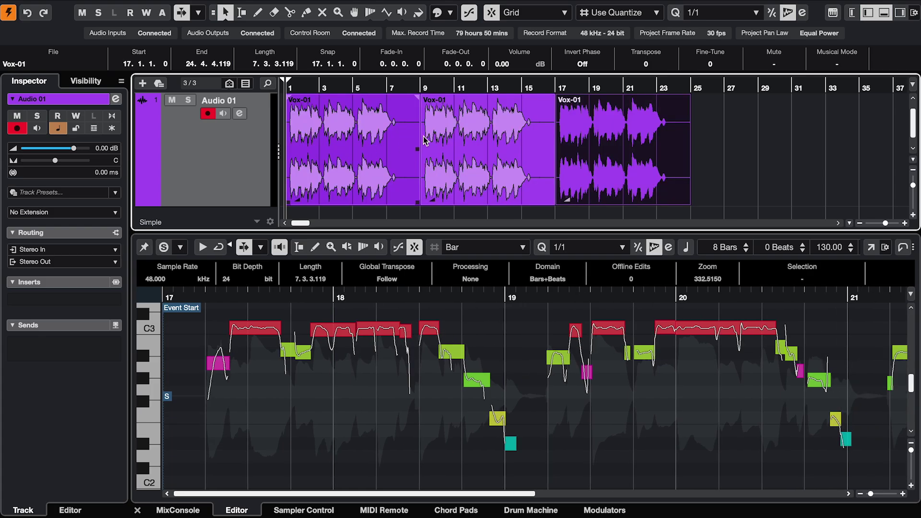
{"action": "right_click", "coordinate": [629, 156]}
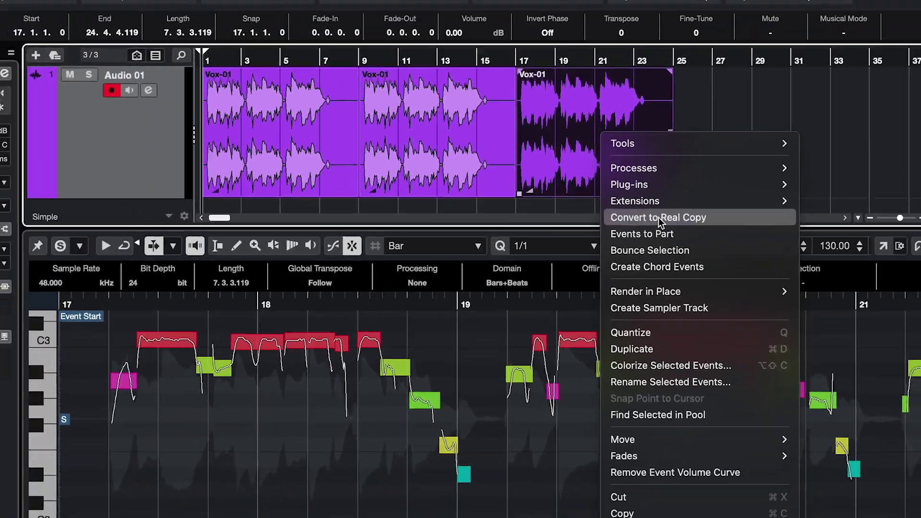
{"action": "left_click", "coordinate": [658, 216]}
{"action": "left_click", "coordinate": [451, 12]}
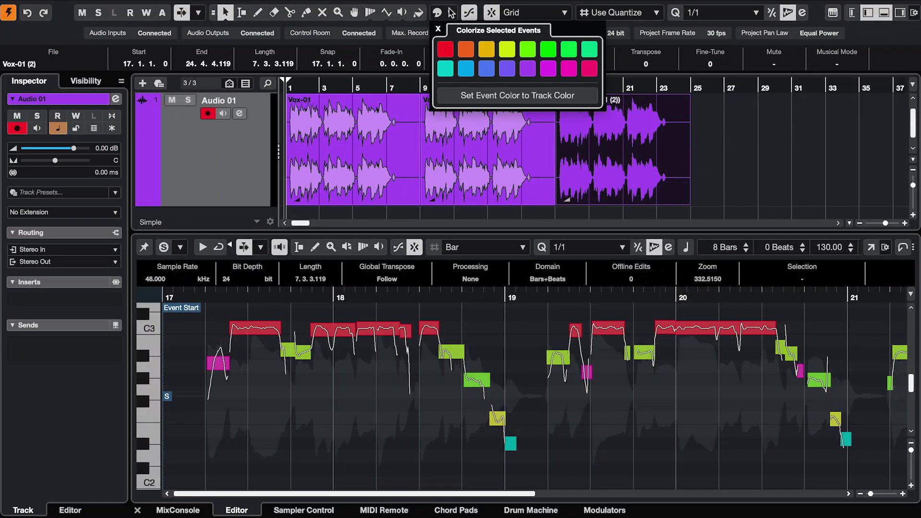
{"action": "left_click", "coordinate": [466, 48]}
{"action": "left_click", "coordinate": [719, 132]}
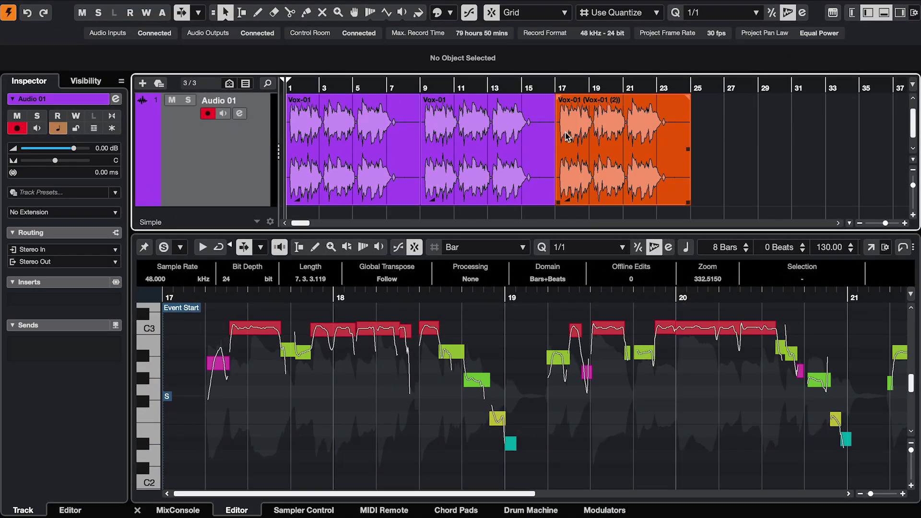
Step: Lower a high note in the shared Vox-01 copies to about C2
{"action": "left_click", "coordinate": [490, 139]}
{"action": "left_click_drag", "start_coordinate": [415, 328], "coordinate": [416, 444]}
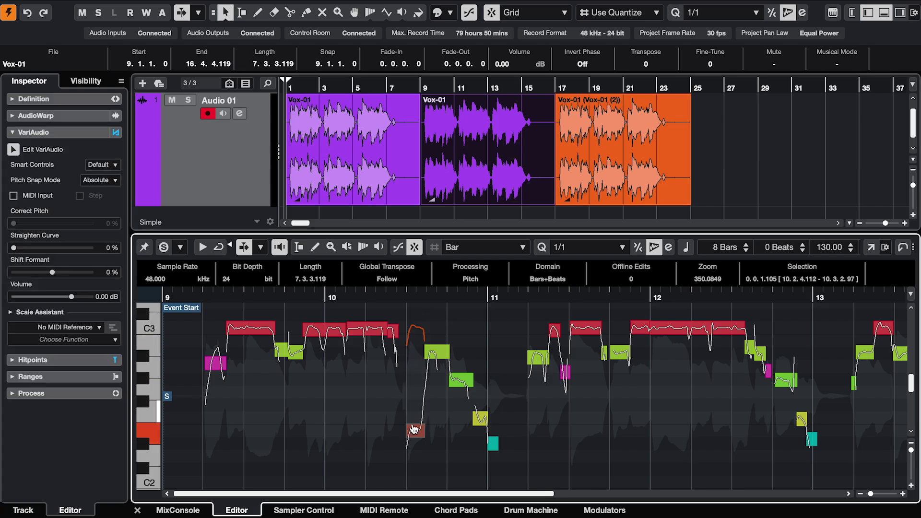
{"action": "left_click", "coordinate": [556, 198]}
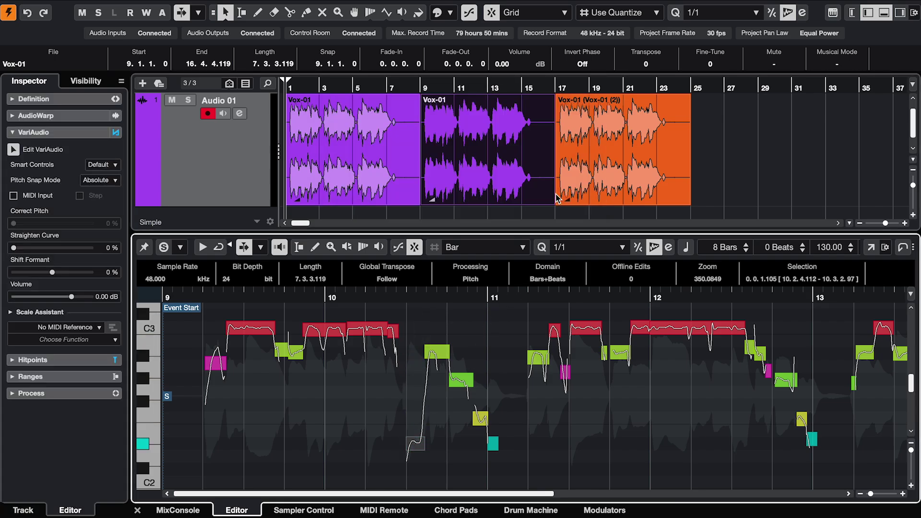
{"action": "left_click", "coordinate": [353, 161]}
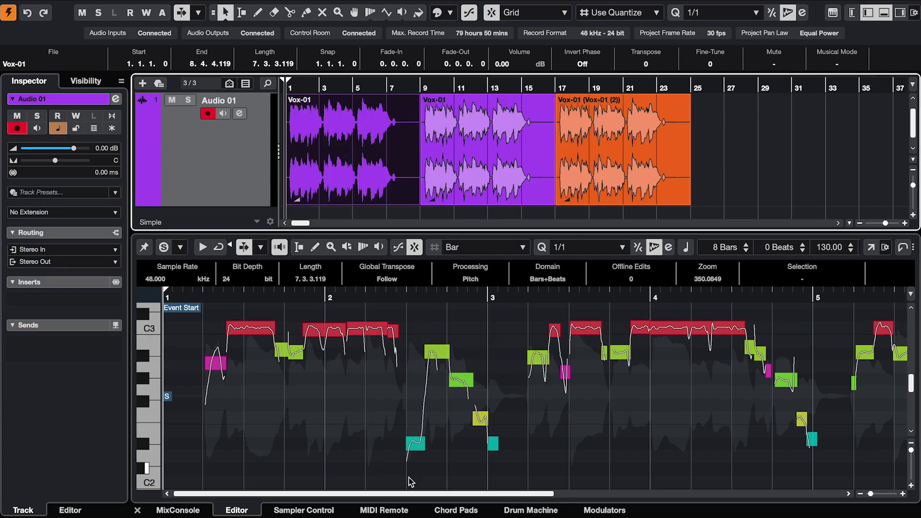
Step: Drop the orange real copy's first four notes to around D2, comparing with the shared events
{"action": "left_click", "coordinate": [583, 178]}
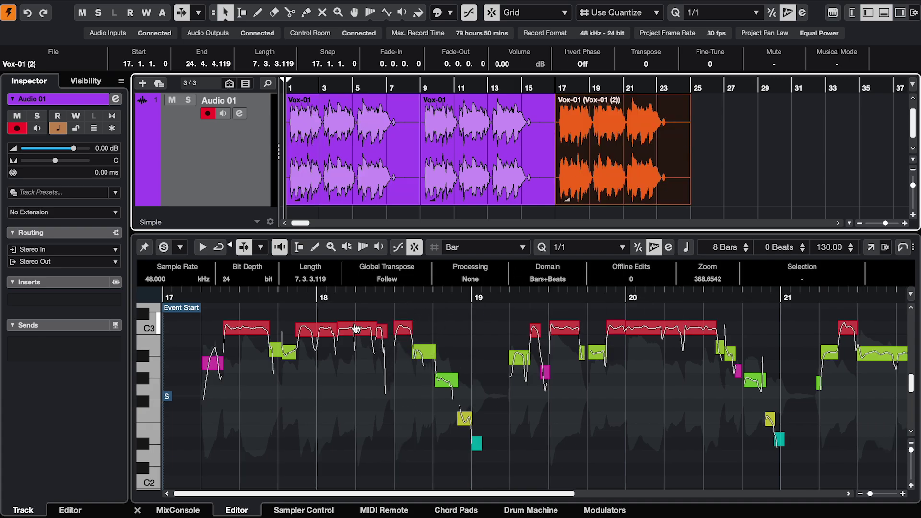
{"action": "left_click_drag", "start_coordinate": [391, 313], "coordinate": [220, 357]}
{"action": "left_click_drag", "start_coordinate": [355, 332], "coordinate": [356, 450]}
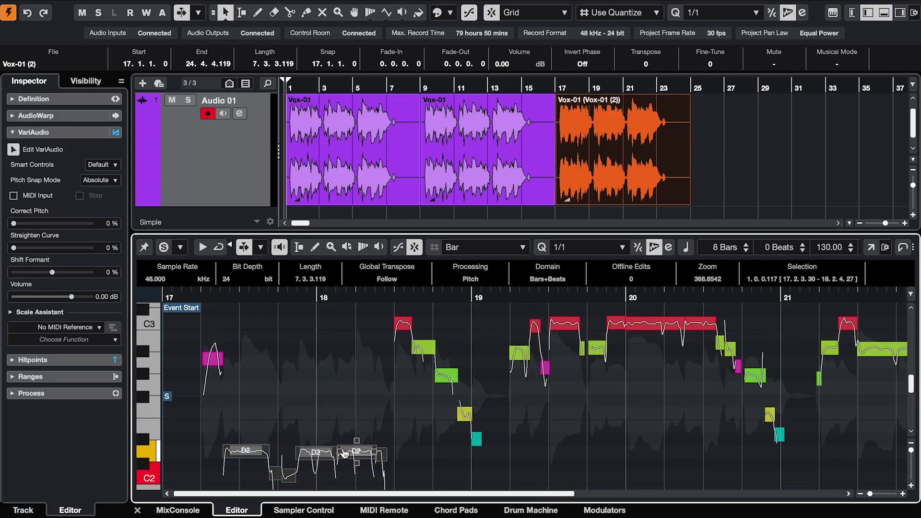
{"action": "left_click", "coordinate": [459, 184]}
{"action": "left_click", "coordinate": [379, 180]}
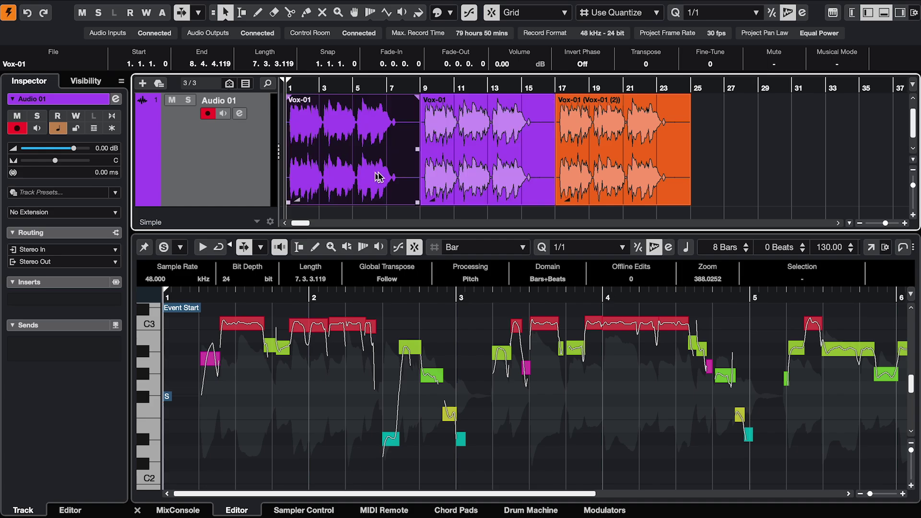
{"action": "left_click", "coordinate": [583, 154]}
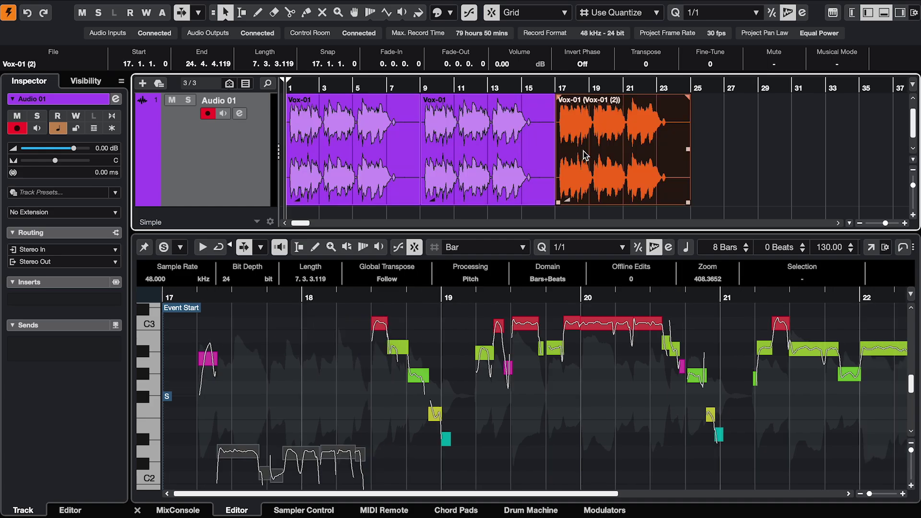
Step: Set Editing > Audio 'On Processing Shared Clips' to Create New Version in Preferences
{"action": "left_click", "coordinate": [61, 5]}
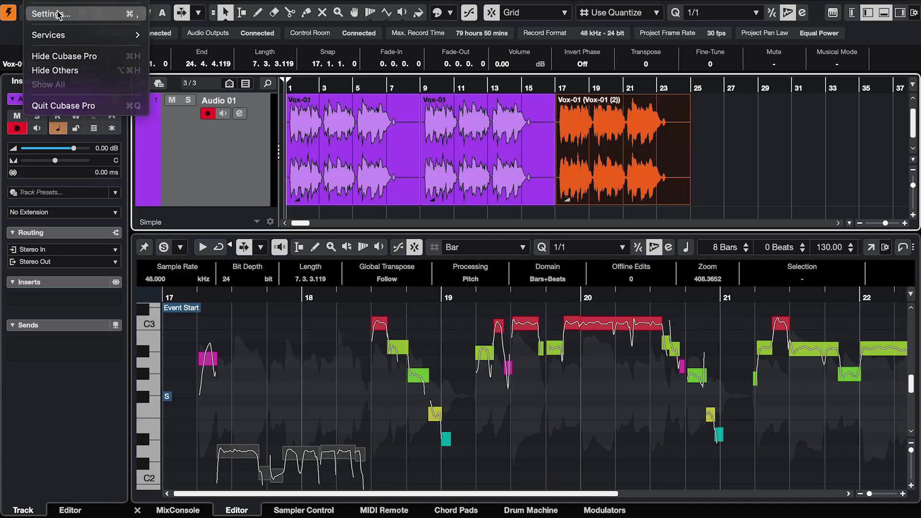
{"action": "left_click", "coordinate": [58, 12]}
{"action": "left_click", "coordinate": [194, 48]}
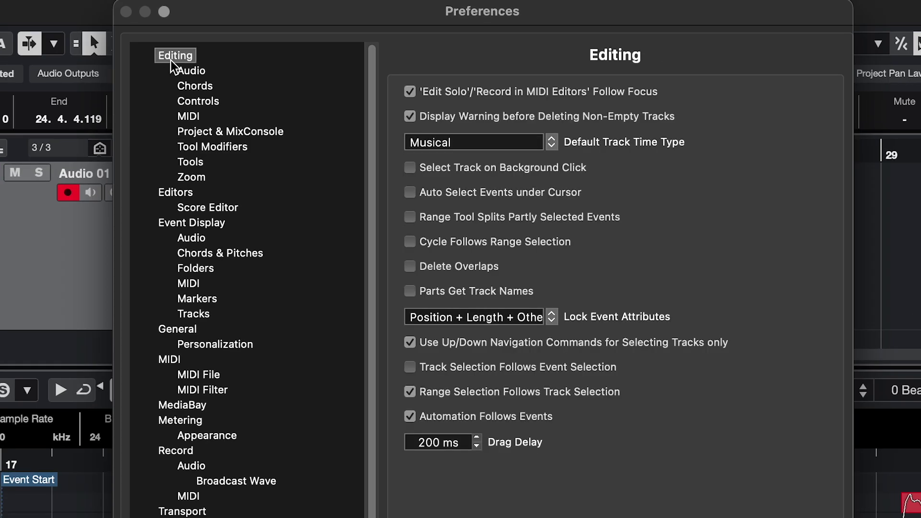
{"action": "left_click", "coordinate": [210, 63]}
{"action": "left_click", "coordinate": [510, 374]}
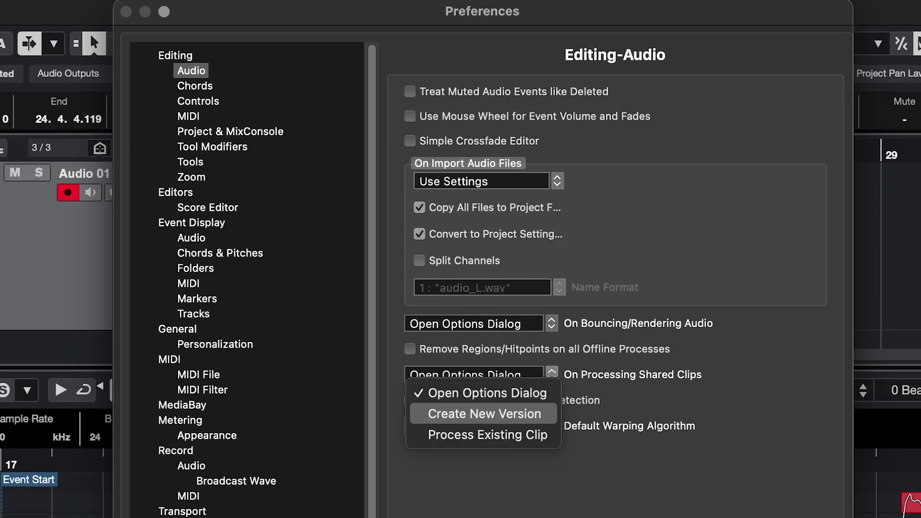
{"action": "left_click", "coordinate": [499, 413]}
Step: Lower a note in the first Vox-01 event, giving it a new clip version
{"action": "left_click", "coordinate": [707, 485]}
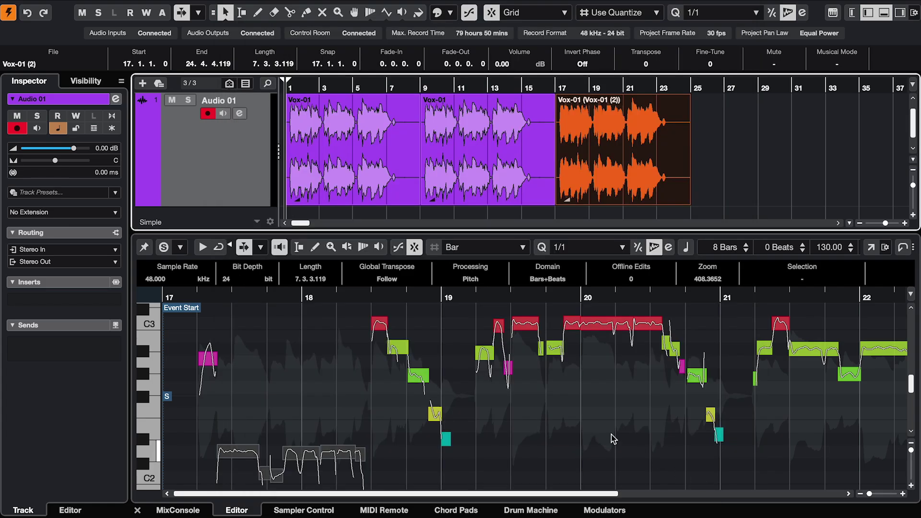
{"action": "left_click", "coordinate": [361, 155]}
{"action": "left_click", "coordinate": [415, 247]}
{"action": "left_click_drag", "start_coordinate": [397, 346], "coordinate": [396, 437]}
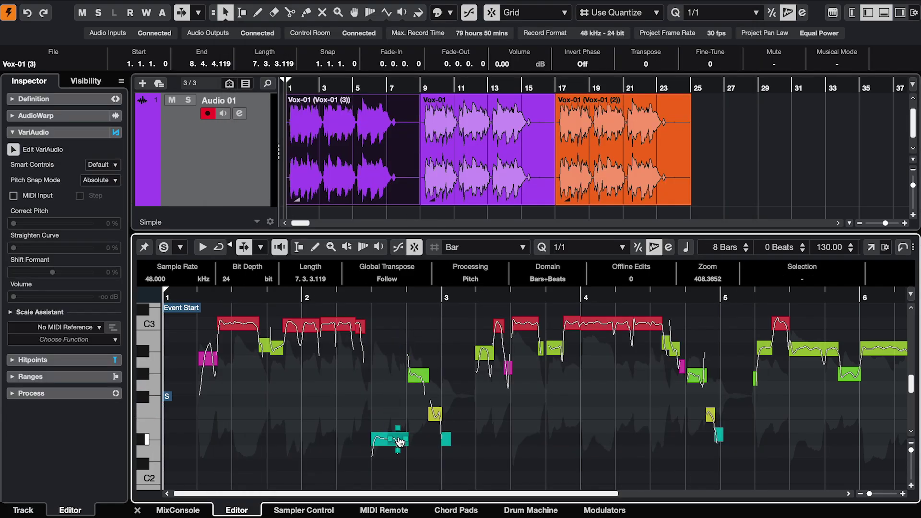
{"action": "left_click", "coordinate": [457, 202]}
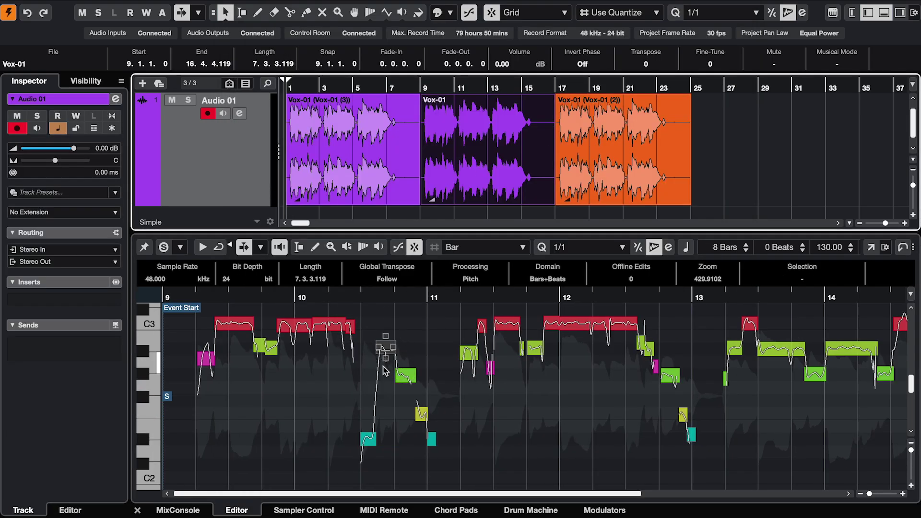
Step: Delete the second and third Vox-01 events
{"action": "left_click", "coordinate": [881, 19]}
{"action": "mouse_move", "coordinate": [714, 134]}
{"action": "left_mouse_down"}
{"action": "mouse_move", "coordinate": [671, 184]}
{"action": "mouse_move", "coordinate": [528, 259]}
{"action": "left_mouse_up"}
{"action": "key", "text": "Delete"}
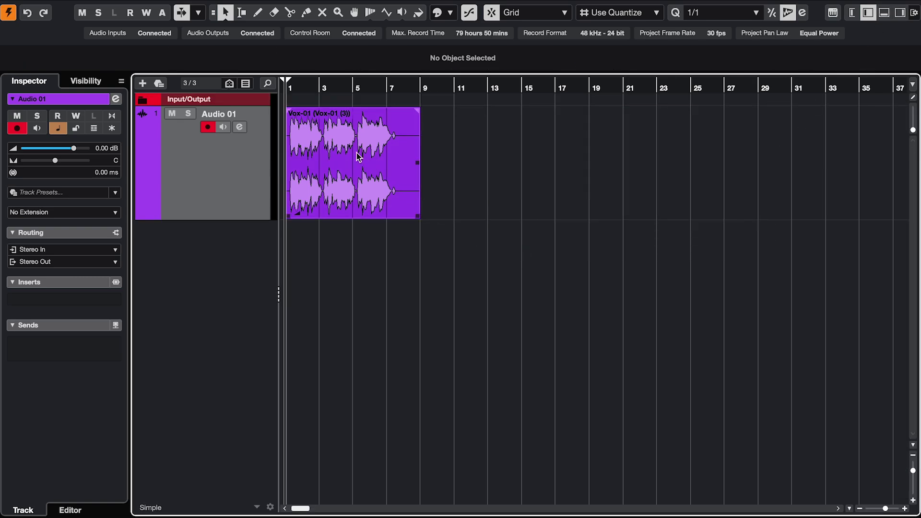
Step: Convert the Vox-01 event into a part and repeat it twice to fill bars 9–24
{"action": "left_click", "coordinate": [356, 154]}
{"action": "right_click", "coordinate": [356, 154]}
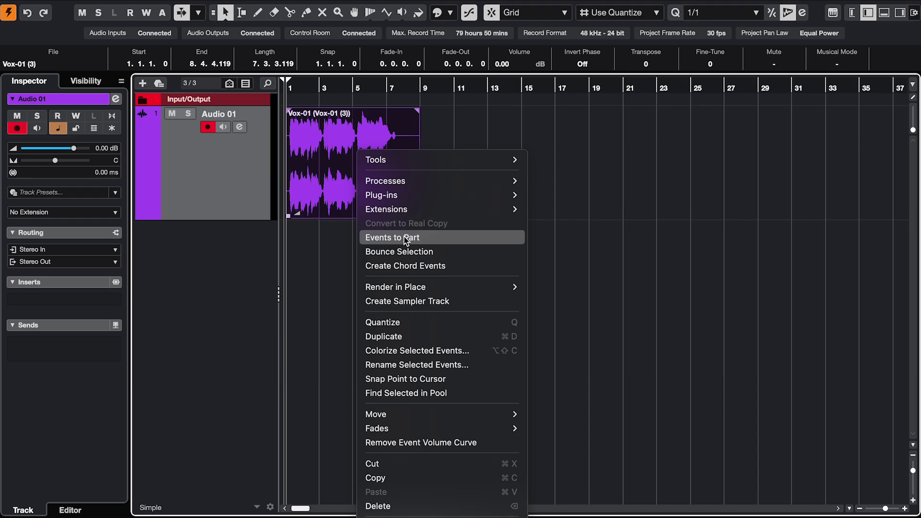
{"action": "left_click", "coordinate": [350, 222]}
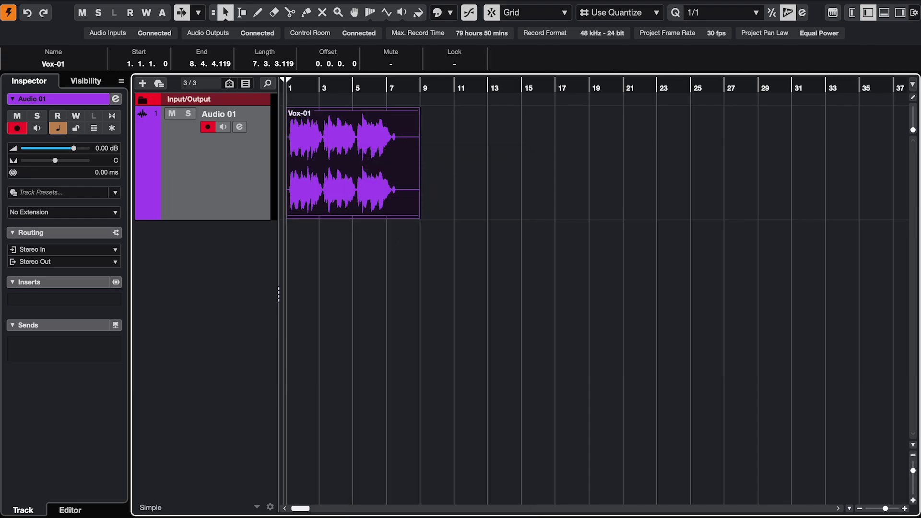
{"action": "left_click", "coordinate": [173, 0]}
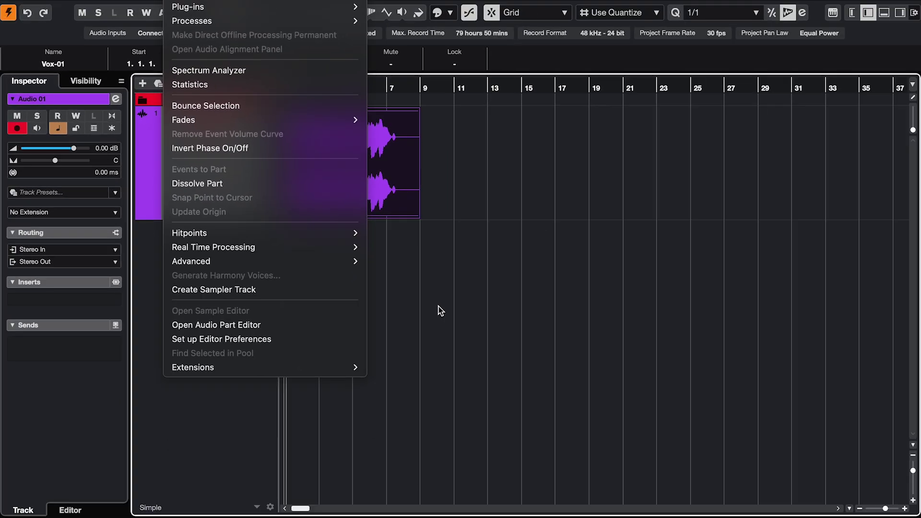
{"action": "left_click", "coordinate": [439, 306]}
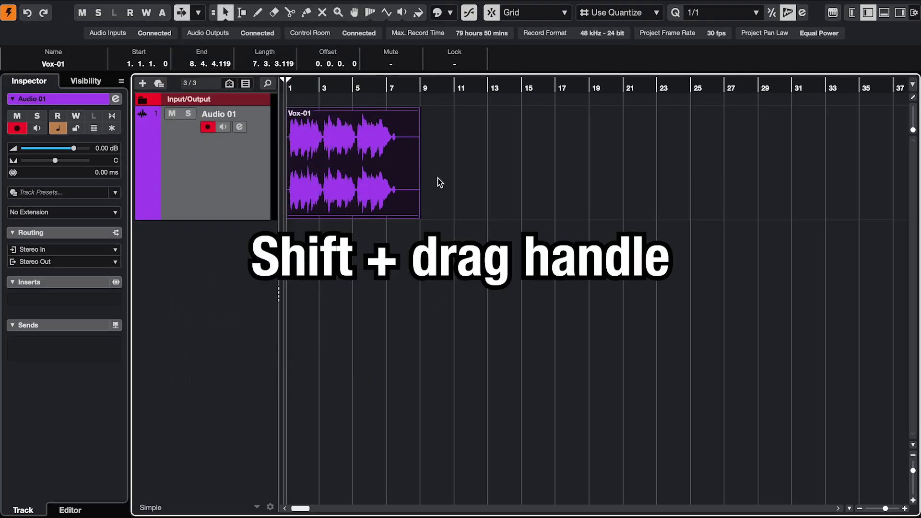
{"action": "left_click_drag", "start_coordinate": [417, 166], "coordinate": [681, 165]}
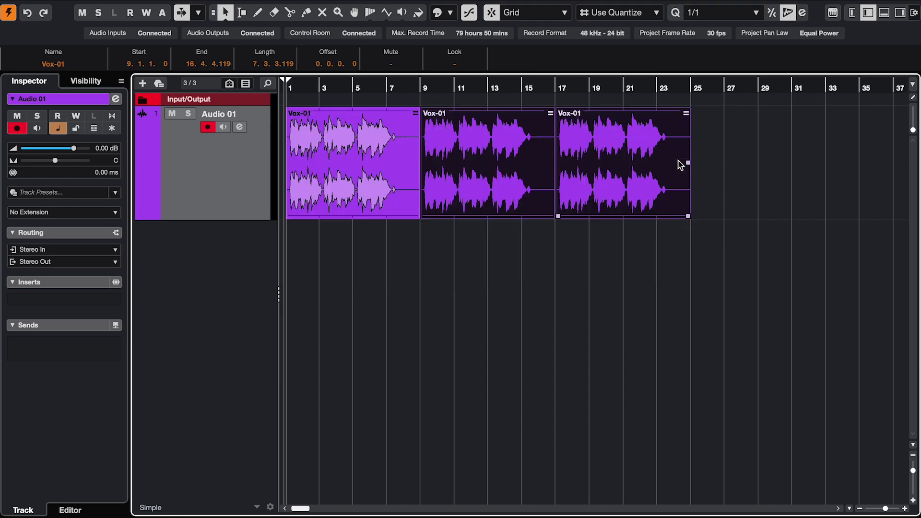
Step: Inside the part, split near bars 3 and 5, delete the middle piece, trim the next to bar 6.4
{"action": "double_click", "coordinate": [364, 144]}
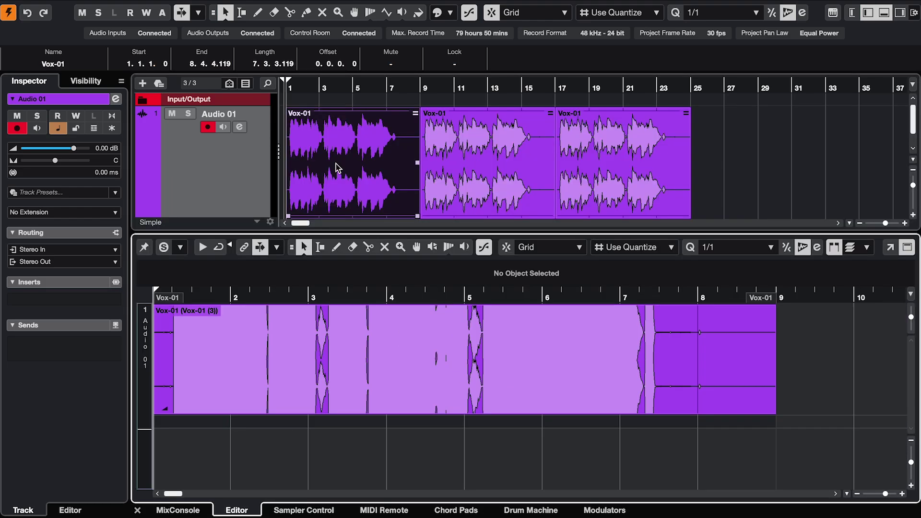
{"action": "right_click", "coordinate": [430, 331]}
{"action": "left_click", "coordinate": [494, 328]}
{"action": "left_click", "coordinate": [473, 350]}
{"action": "left_click", "coordinate": [324, 346]}
{"action": "right_click", "coordinate": [364, 344]}
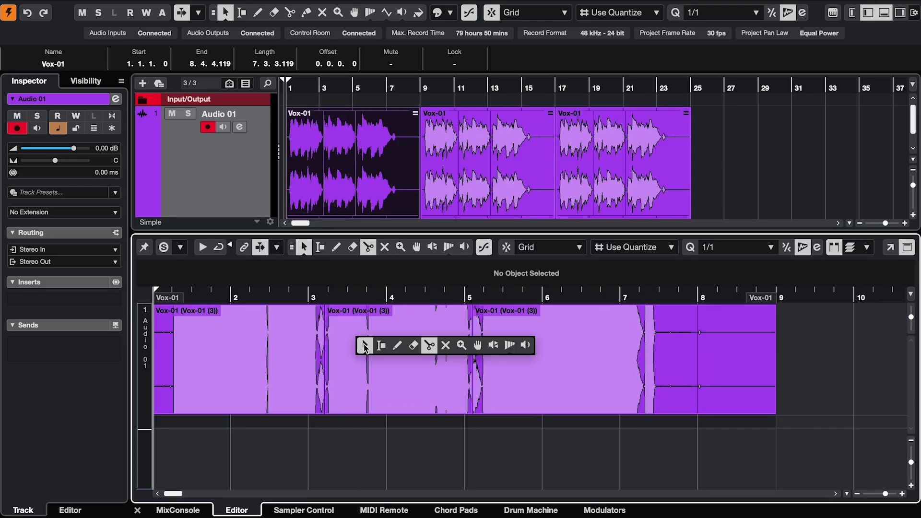
{"action": "left_click", "coordinate": [364, 344]}
{"action": "key", "text": "Delete"}
{"action": "left_click_drag", "start_coordinate": [475, 411], "coordinate": [614, 420]}
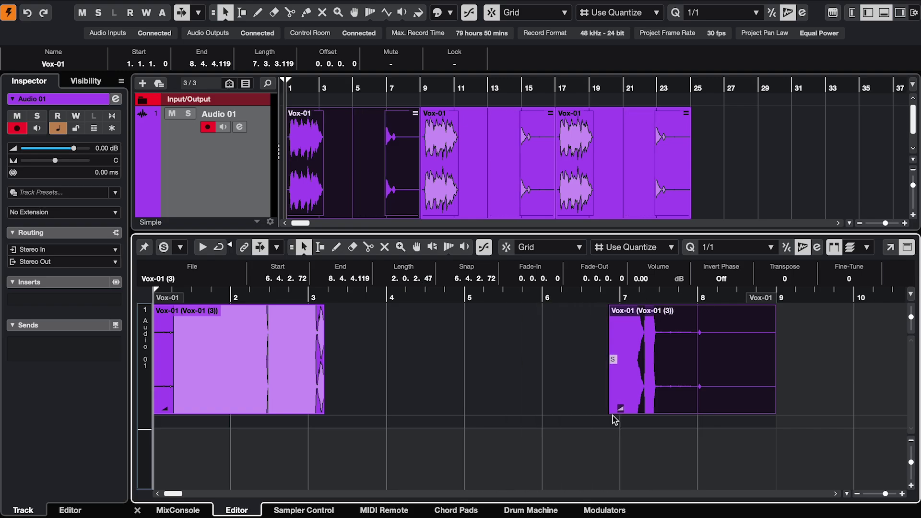
Step: Combine the four Vox-01 slices into one part and repeat it twice out to bar 34
{"action": "left_click_drag", "start_coordinate": [321, 194], "coordinate": [298, 198]}
{"action": "right_click", "coordinate": [298, 198]}
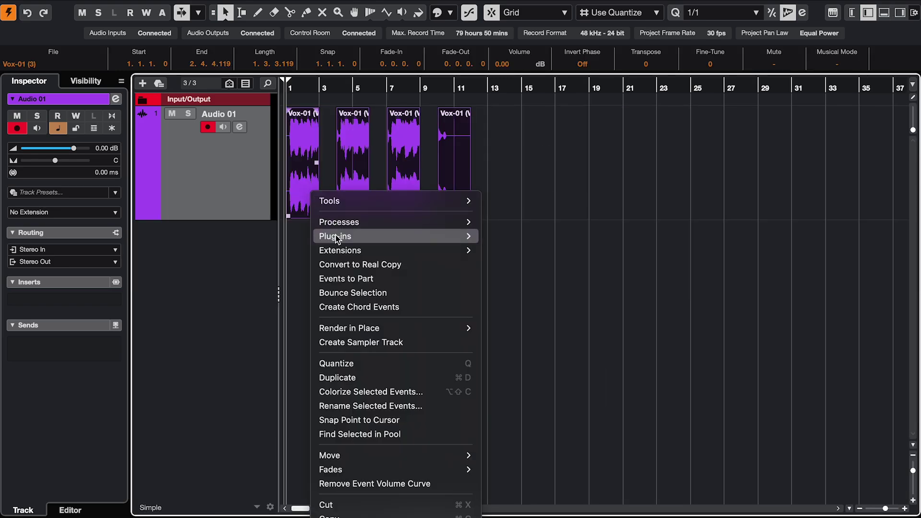
{"action": "left_click", "coordinate": [343, 278]}
{"action": "left_click_drag", "start_coordinate": [469, 163], "coordinate": [763, 157]}
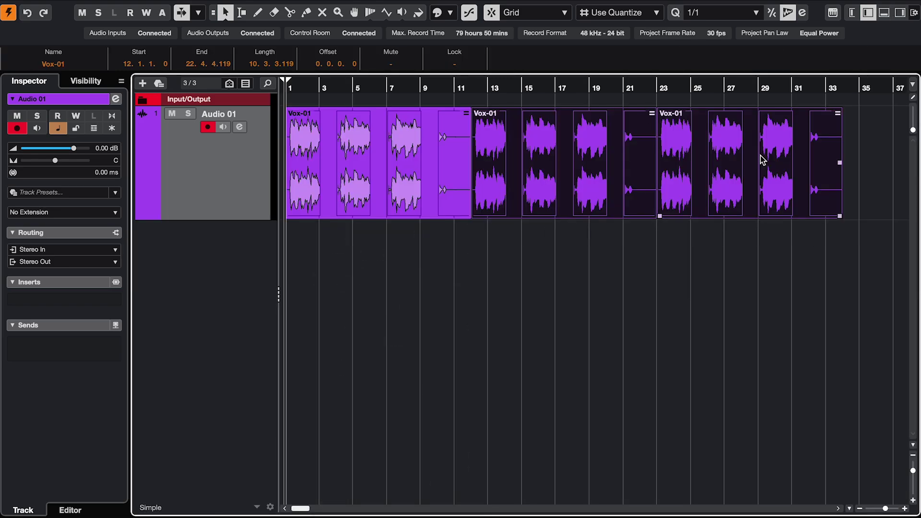
Step: In the part editor, delete the bar-4 slice and select the slice at bar 7
{"action": "double_click", "coordinate": [412, 156]}
{"action": "left_click", "coordinate": [425, 331]}
{"action": "key", "text": "Delete"}
{"action": "left_click", "coordinate": [626, 384]}
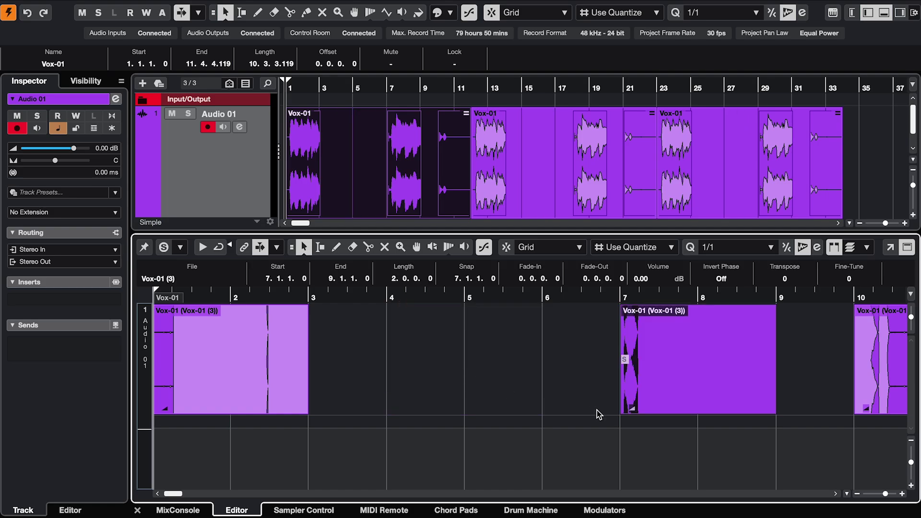